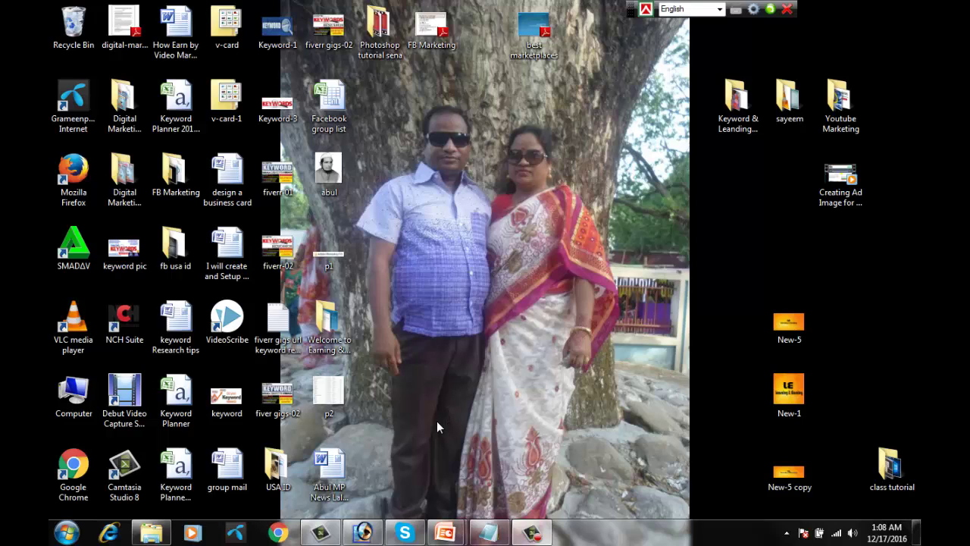
# - Open the Adobe Illustrator 10 folder inside Software on Local Disk (D:) and run its Setup application
pyautogui.moveTo(154, 536)
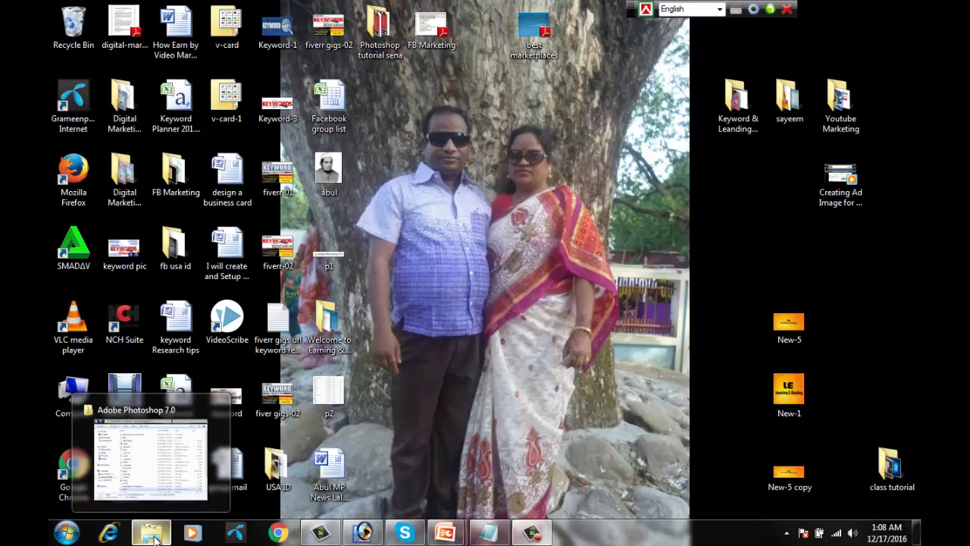
pyautogui.click(154, 537)
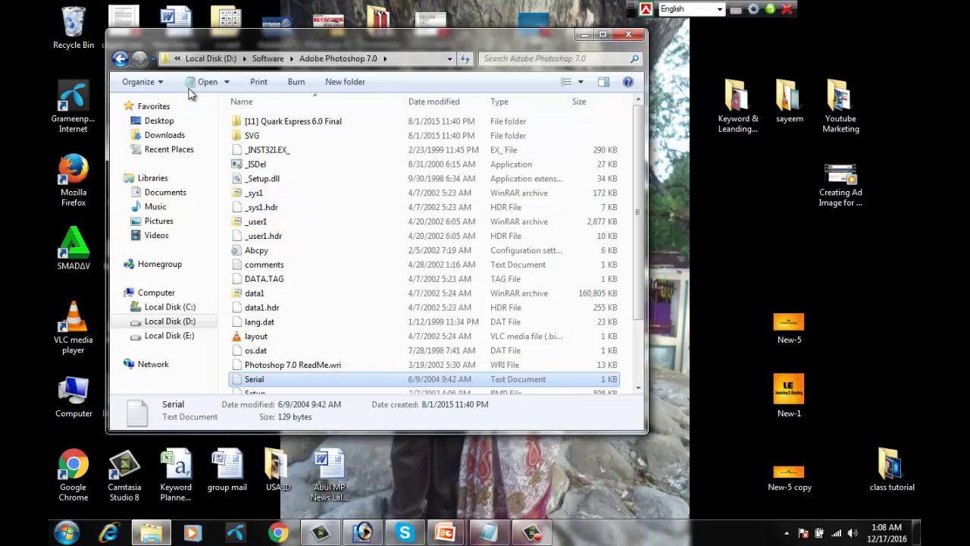
pyautogui.click(119, 59)
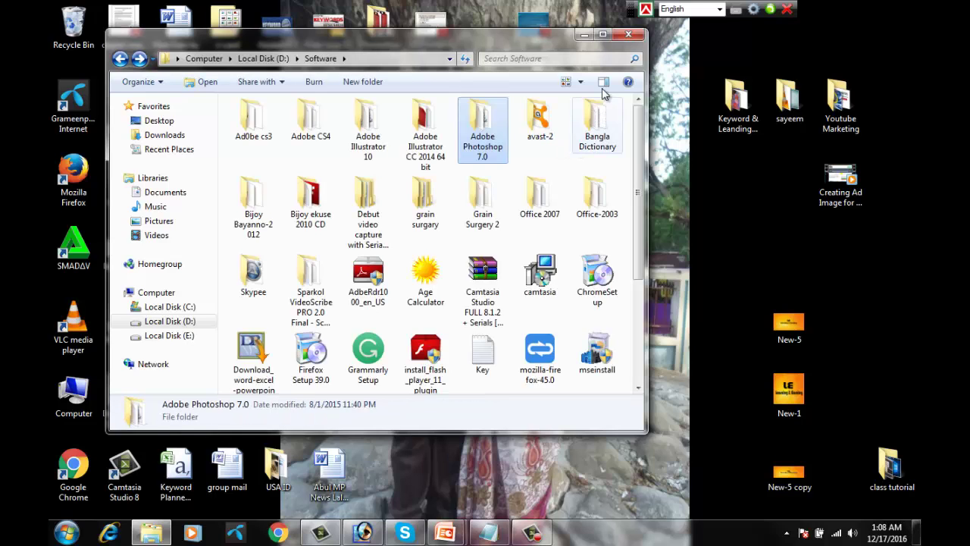
pyautogui.click(603, 35)
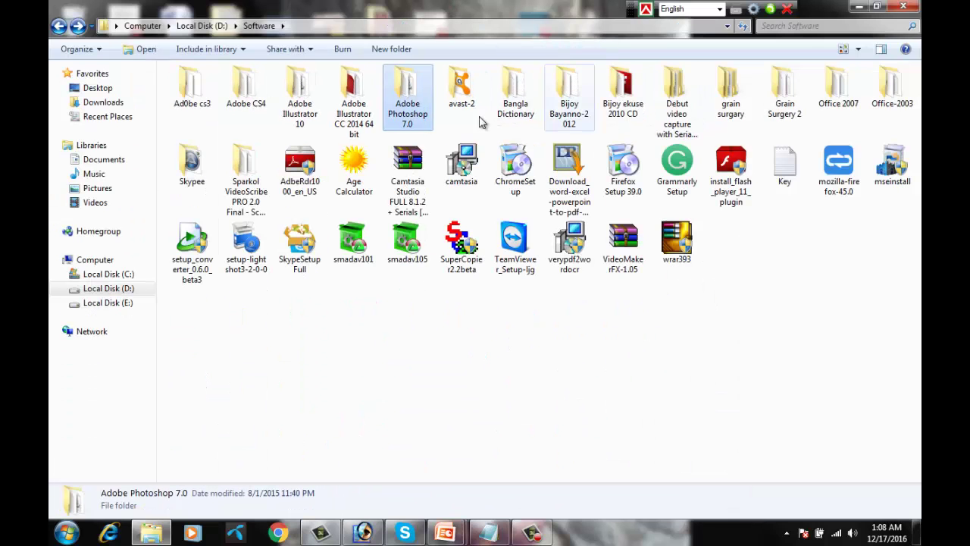
pyautogui.doubleClick(297, 100)
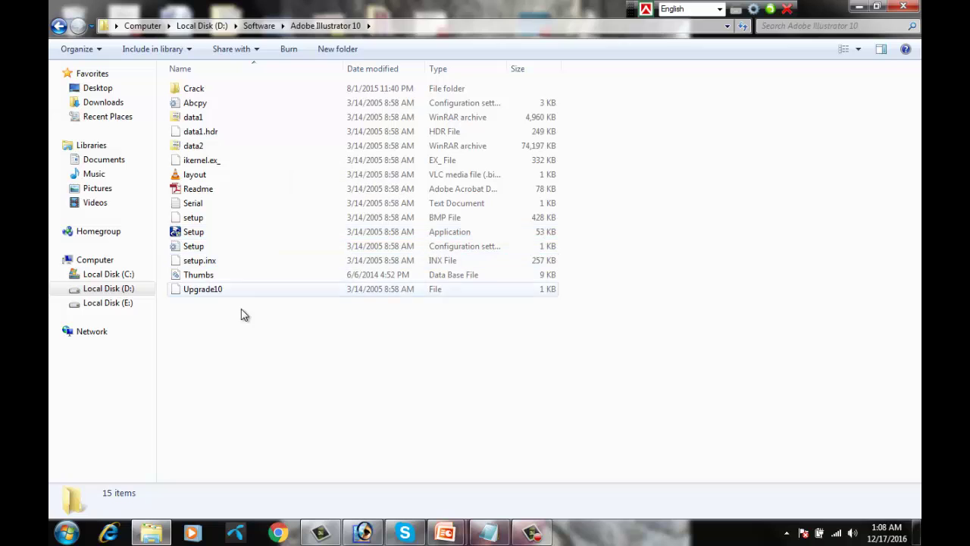
pyautogui.doubleClick(196, 233)
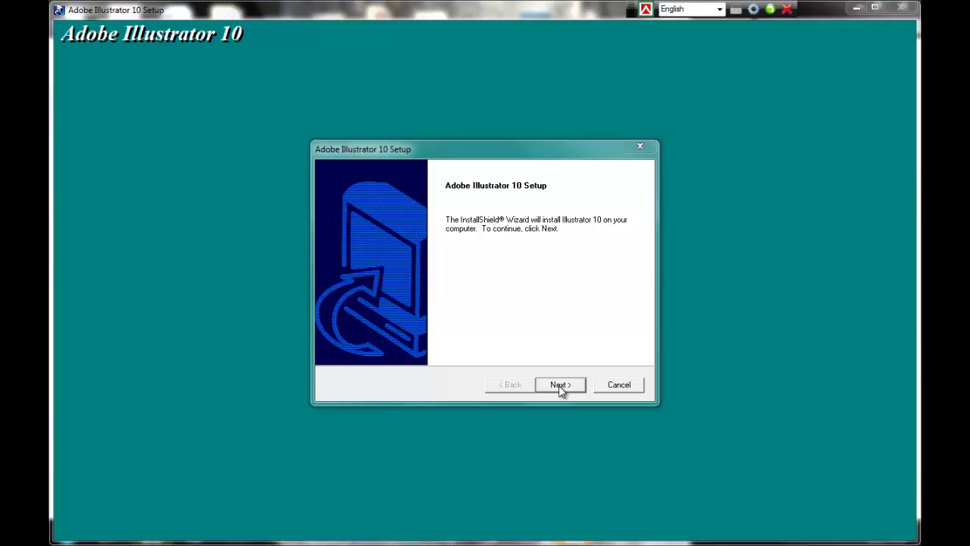
# - Start the Illustrator 10 installation and verify ownership of Adobe Illustrator 9_0_2 by searching the local hard drives for a prior installation
pyautogui.click(559, 386)
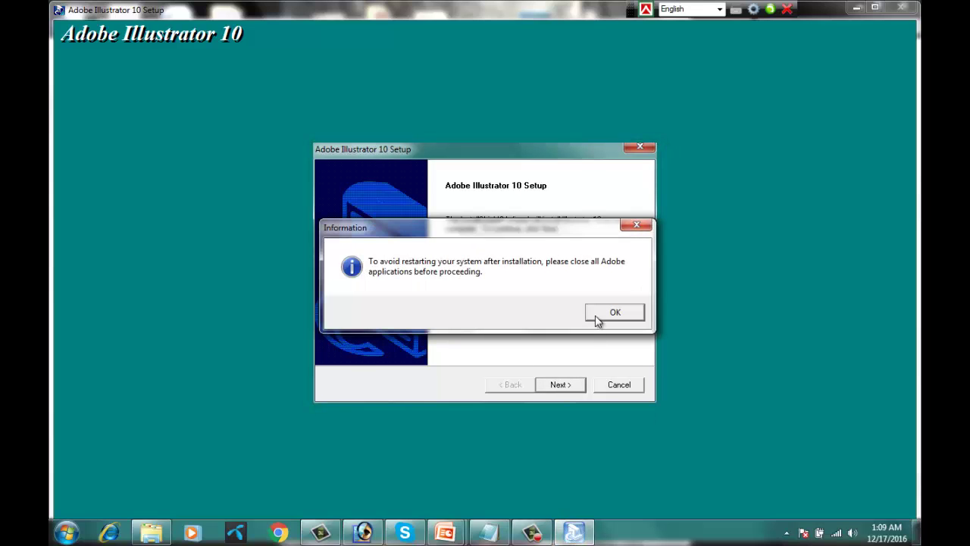
pyautogui.click(602, 314)
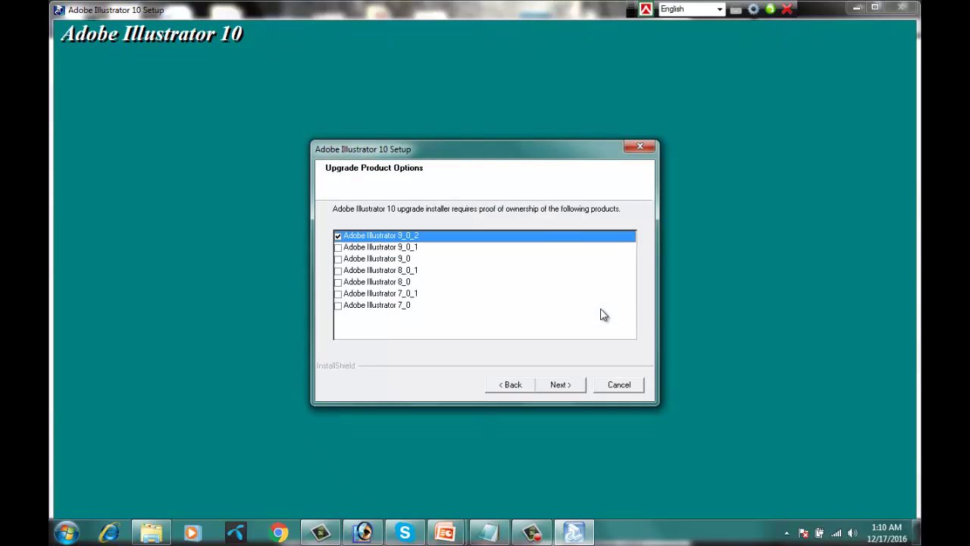
pyautogui.click(565, 386)
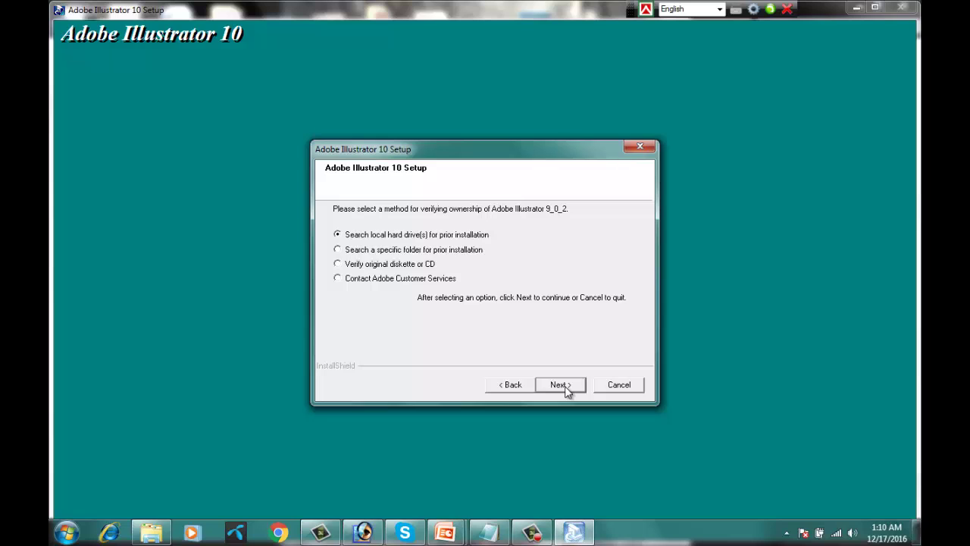
pyautogui.click(561, 386)
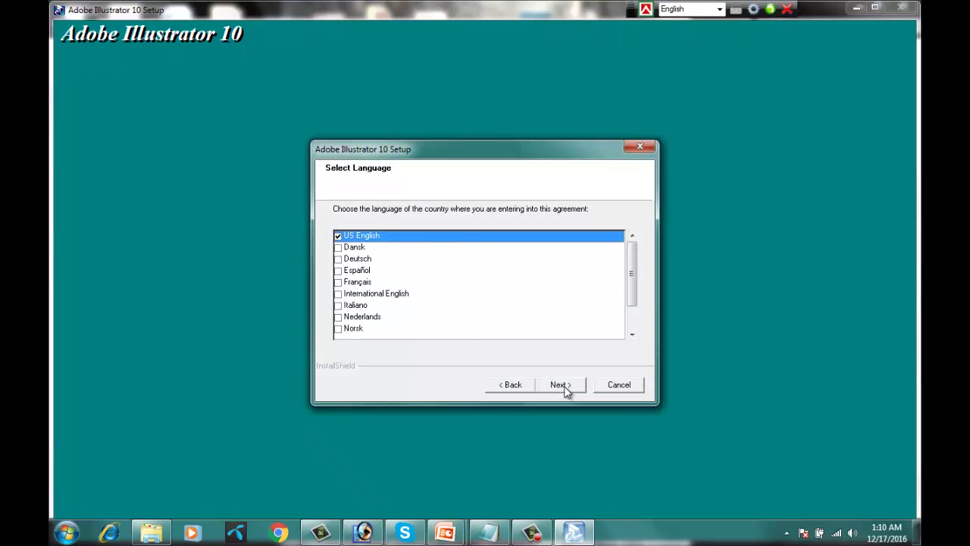
# - Accept the US English license agreement and choose a Typical installation in the default Illustrator 10 destination folder
pyautogui.click(561, 386)
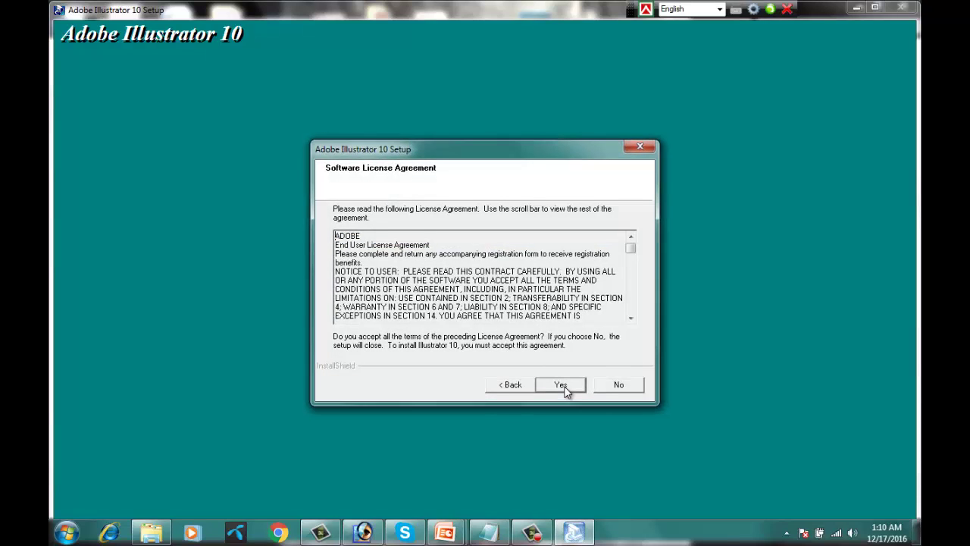
pyautogui.click(565, 389)
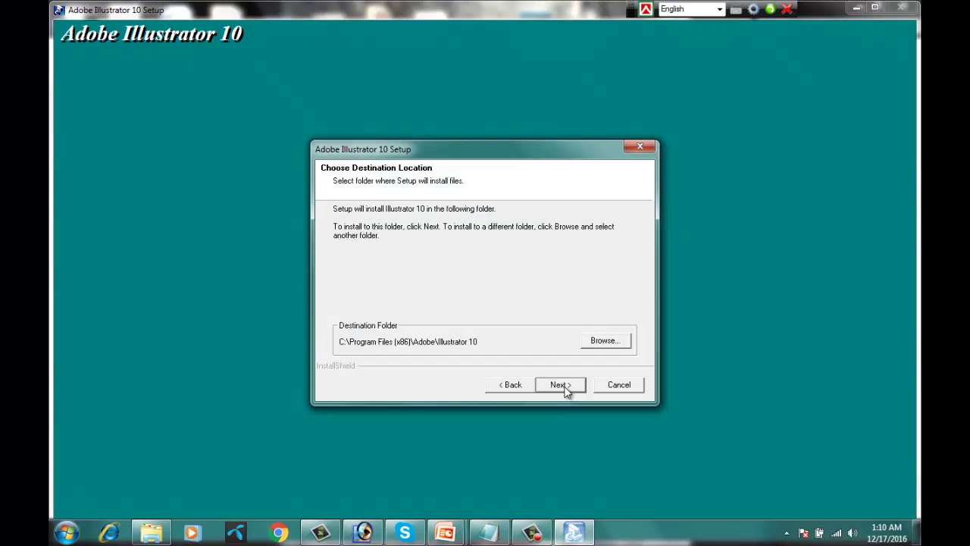
pyautogui.click(561, 385)
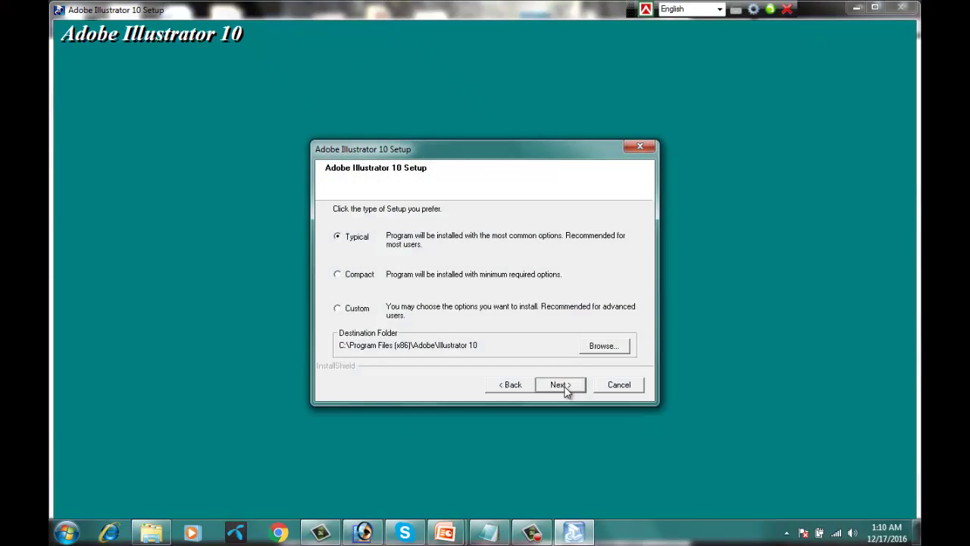
pyautogui.click(561, 385)
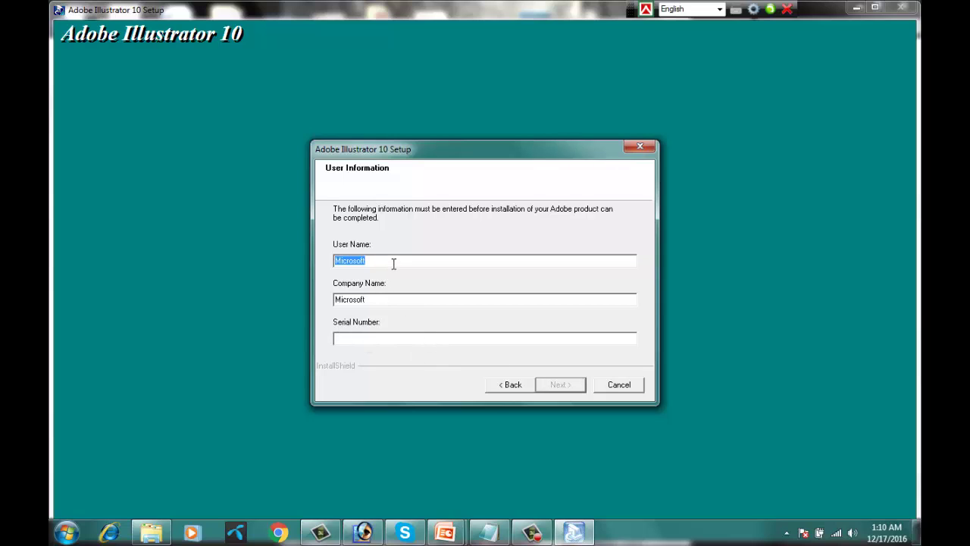
# - Enter the user's full name as the user name and set the company name to Soad Comunication
pyautogui.moveTo(392, 262); pyautogui.dragTo(302, 256)
pyautogui.write('Md ')
pyautogui.write(' Risul Islam Sena')
pyautogui.moveTo(402, 299); pyautogui.dragTo(269, 298)
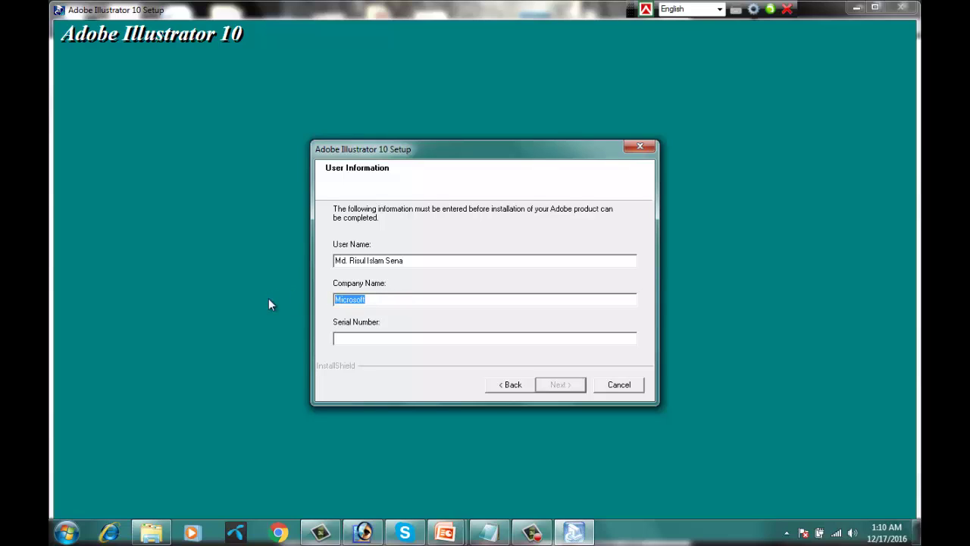
pyautogui.press('BackSpace')
pyautogui.write('Soad Comunication')
# - Open the Serial text document in the Adobe Illustrator 10 folder and copy the serial number from it
pyautogui.click(854, 9)
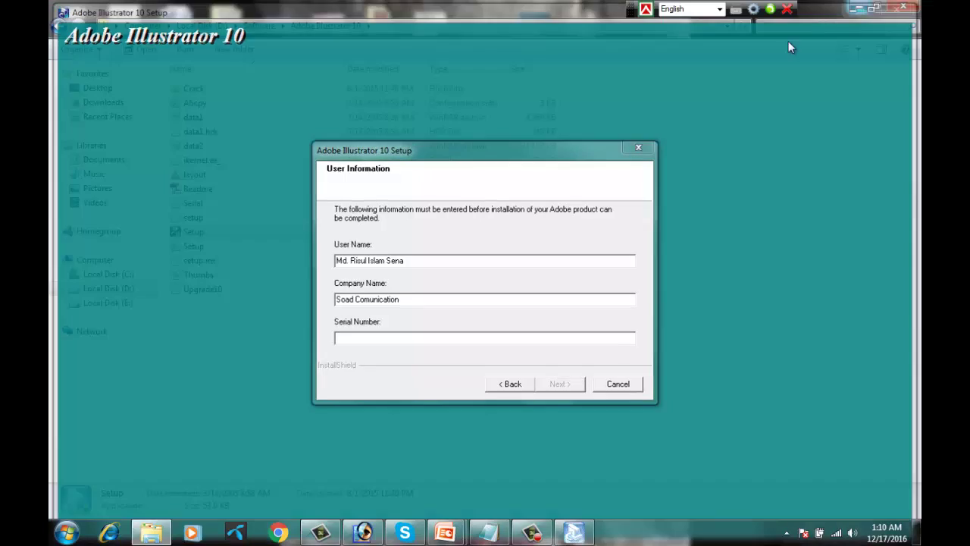
pyautogui.click(190, 206)
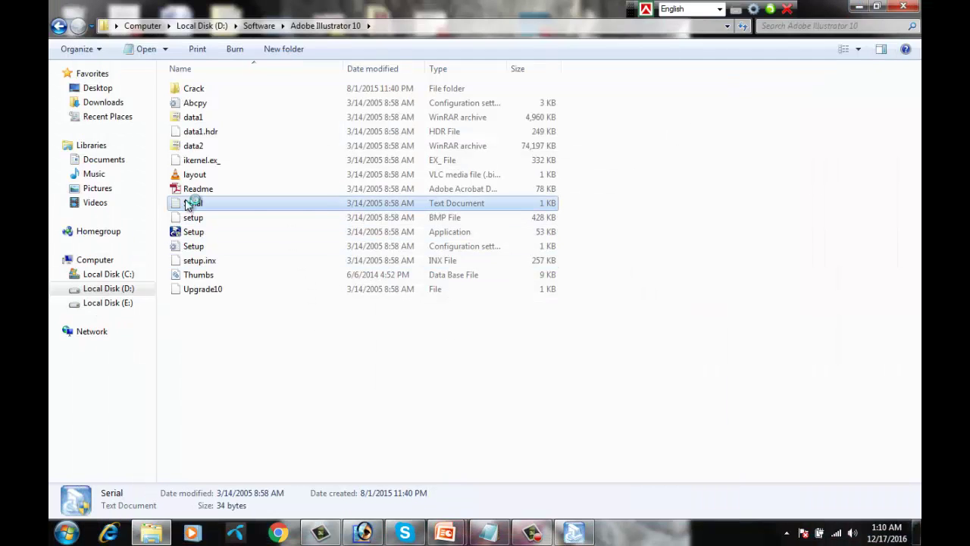
pyautogui.doubleClick(351, 201)
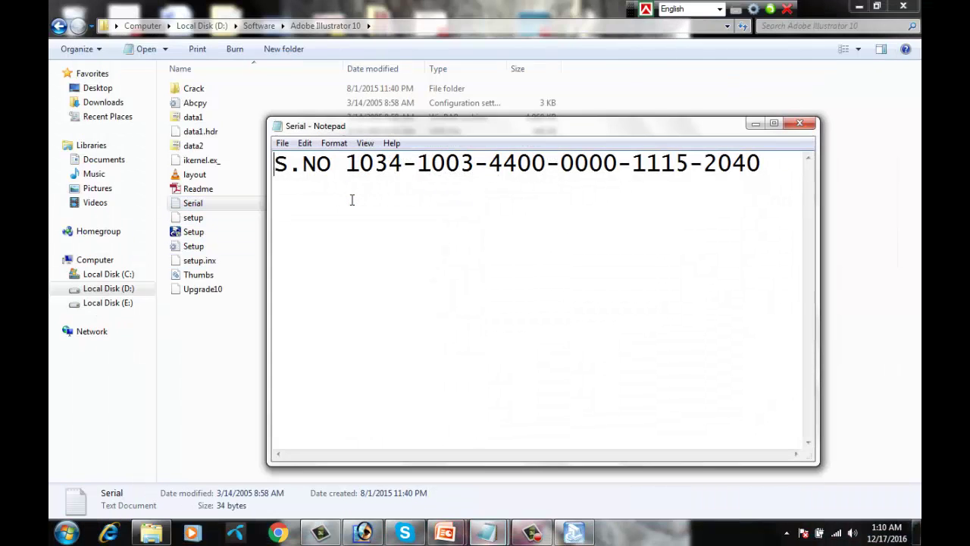
pyautogui.moveTo(346, 163); pyautogui.dragTo(779, 164)
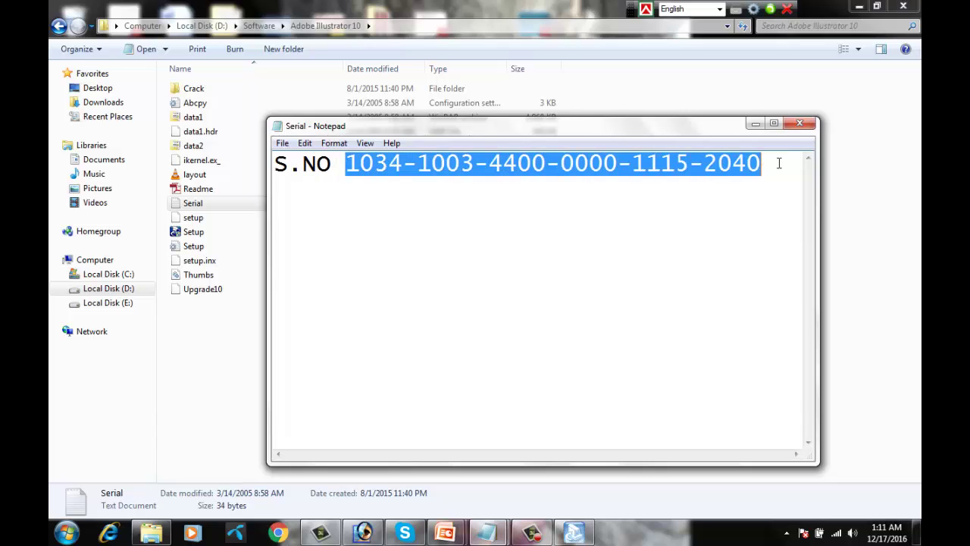
pyautogui.rightClick(643, 166)
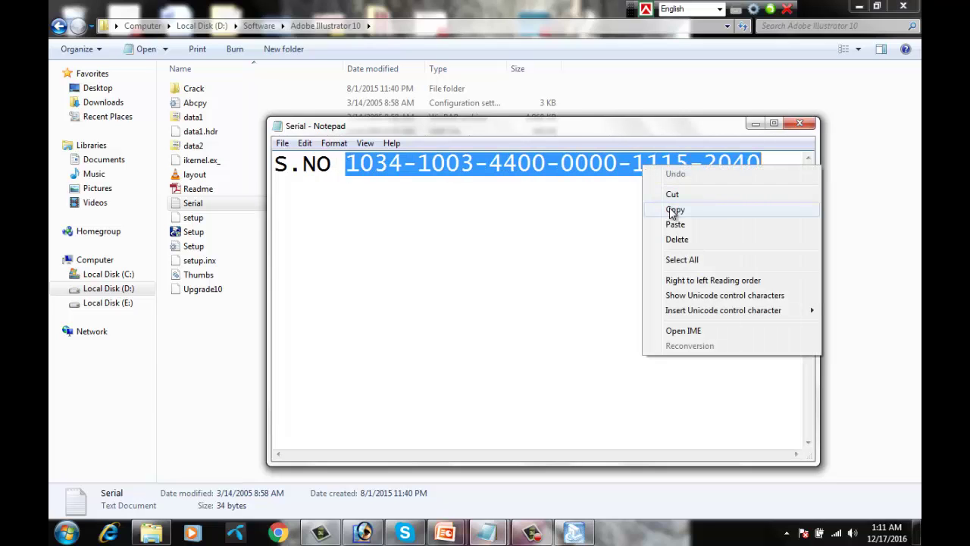
pyautogui.click(673, 209)
pyautogui.click(756, 126)
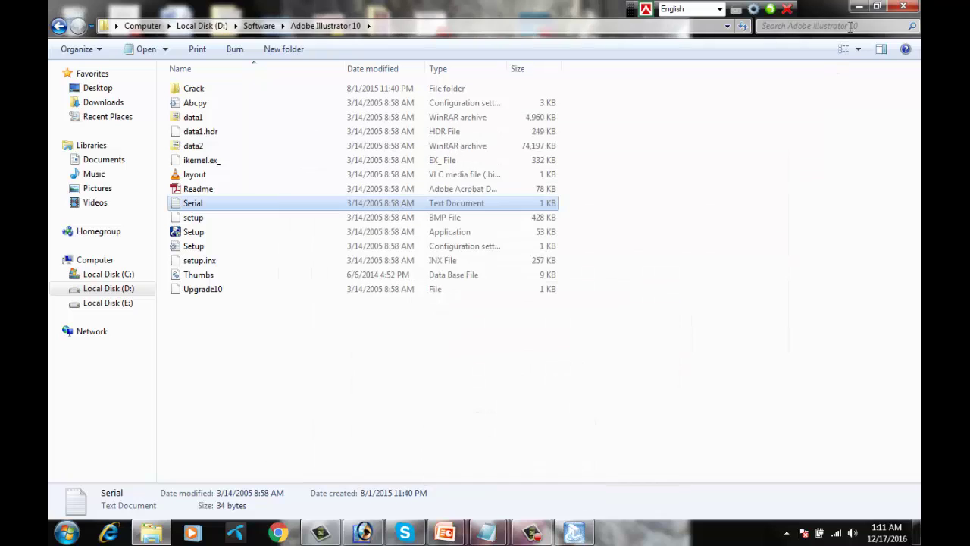
# - Paste the copied serial number into the setup's Serial Number field and confirm the registration information as correct
pyautogui.click(574, 533)
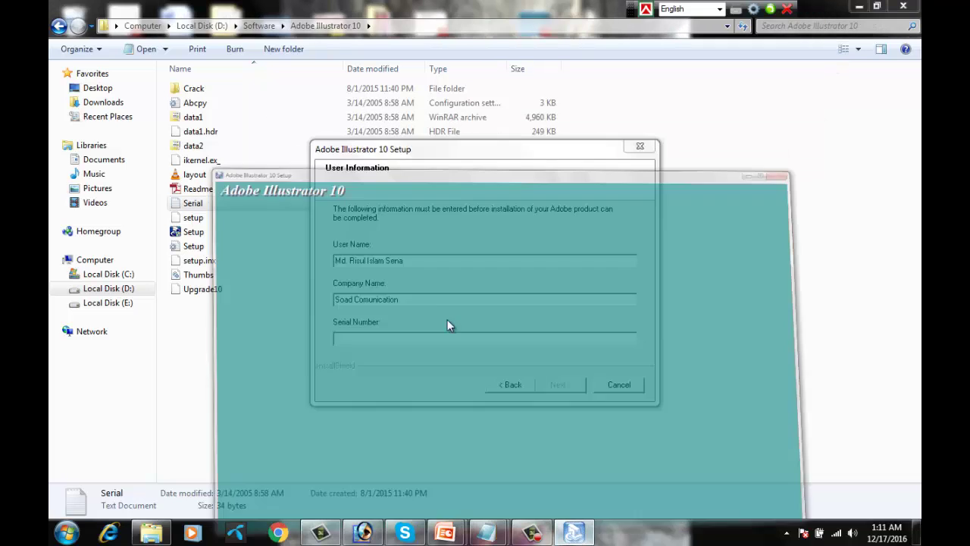
pyautogui.rightClick(346, 338)
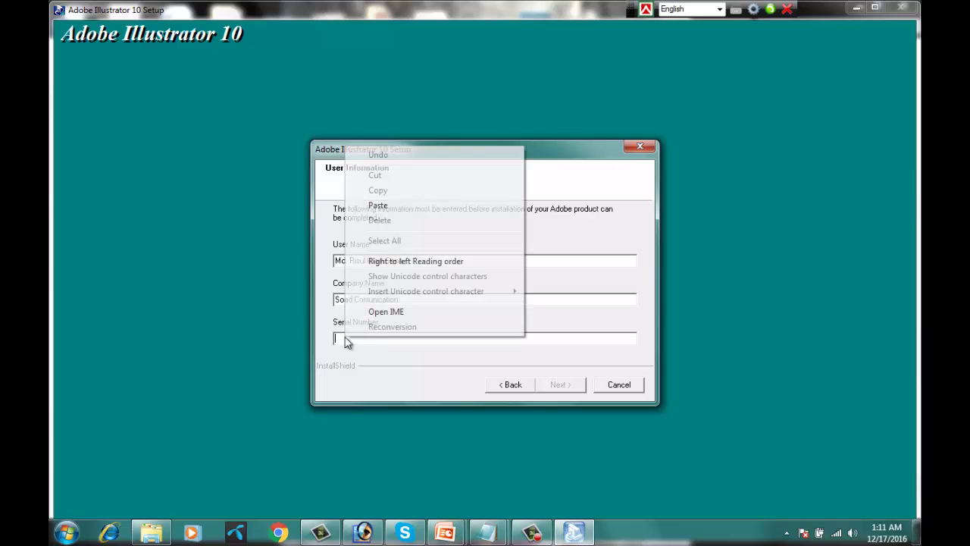
pyautogui.click(378, 205)
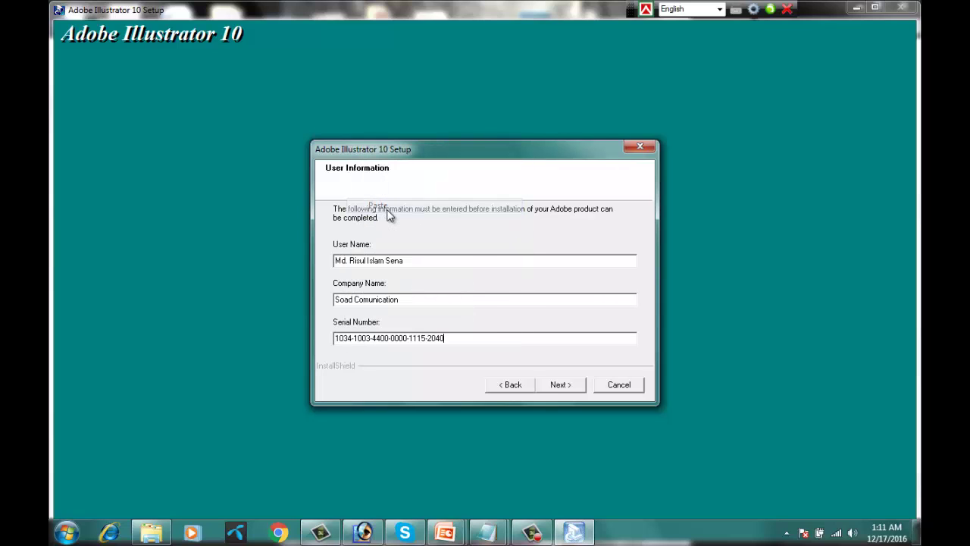
pyautogui.click(552, 387)
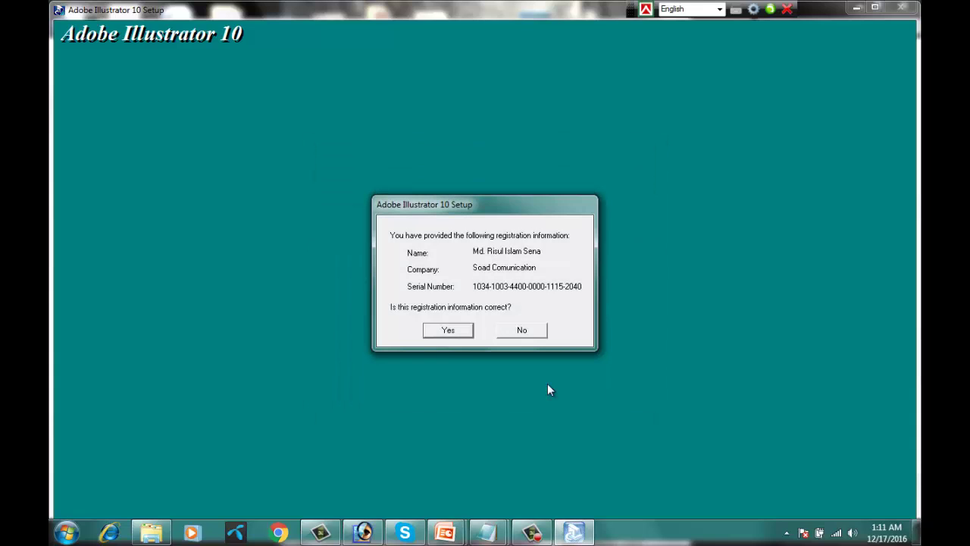
pyautogui.click(432, 331)
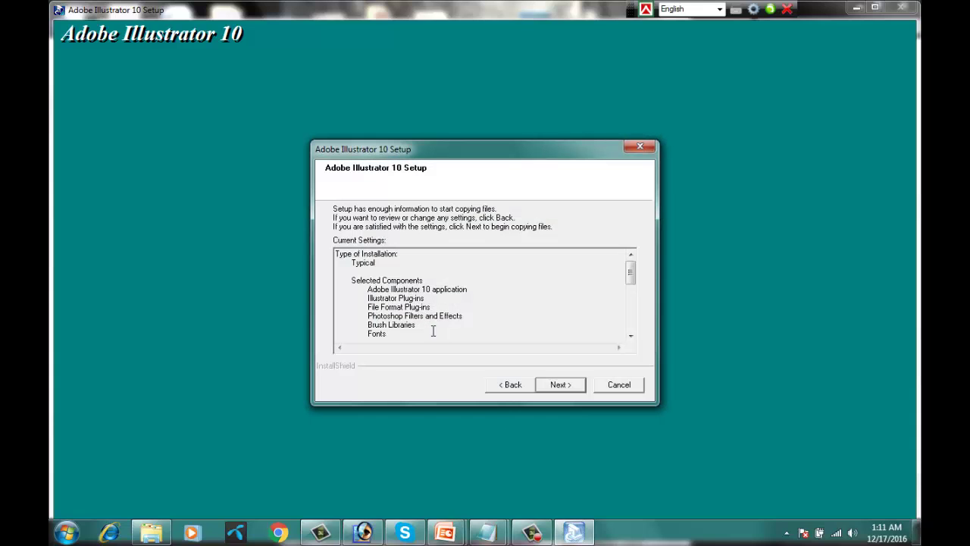
# - Install the Illustrator 10 files with the current settings, finish the setup, and minimize the installer folder window
pyautogui.click(561, 385)
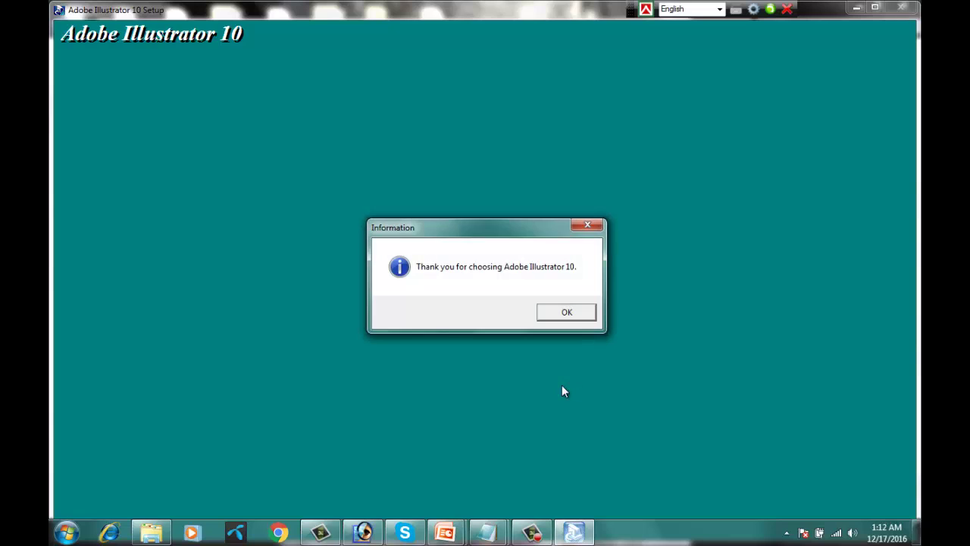
pyautogui.click(565, 313)
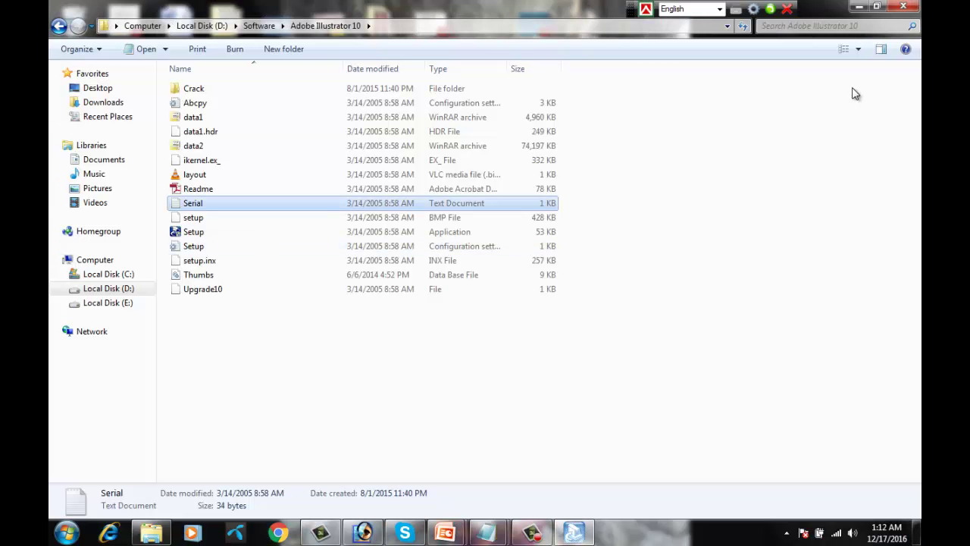
pyautogui.click(857, 7)
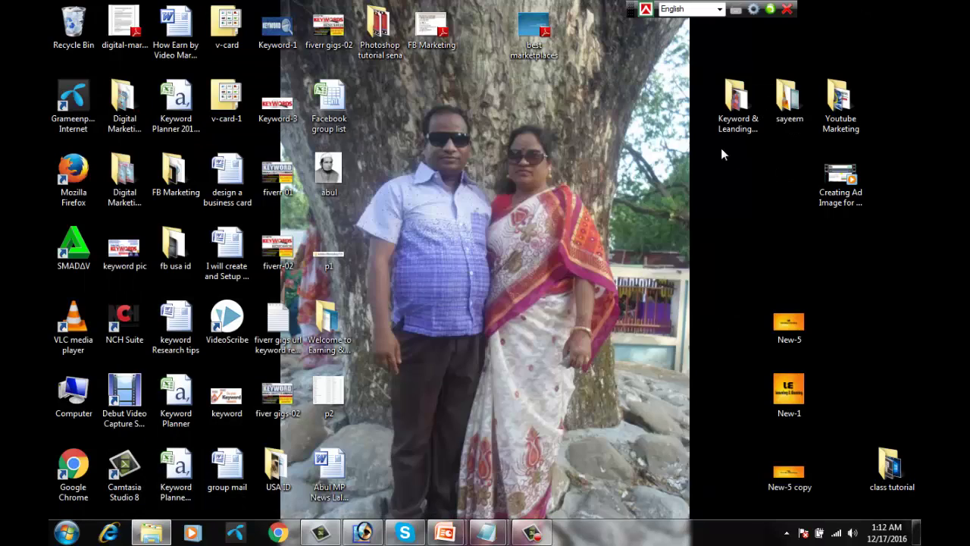
# - Launch Adobe Illustrator 10 and dismiss the color scheme notification
pyautogui.moveTo(531, 536)
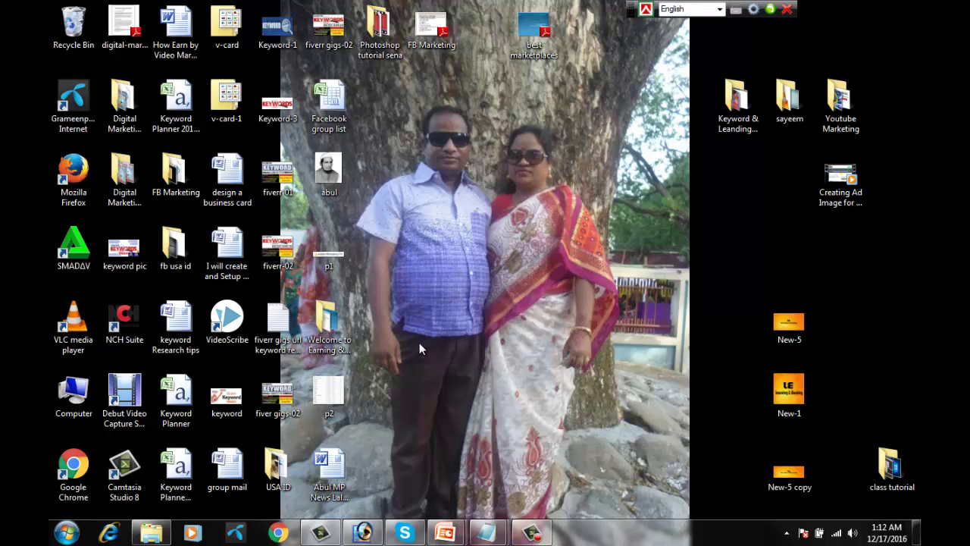
pyautogui.click(67, 535)
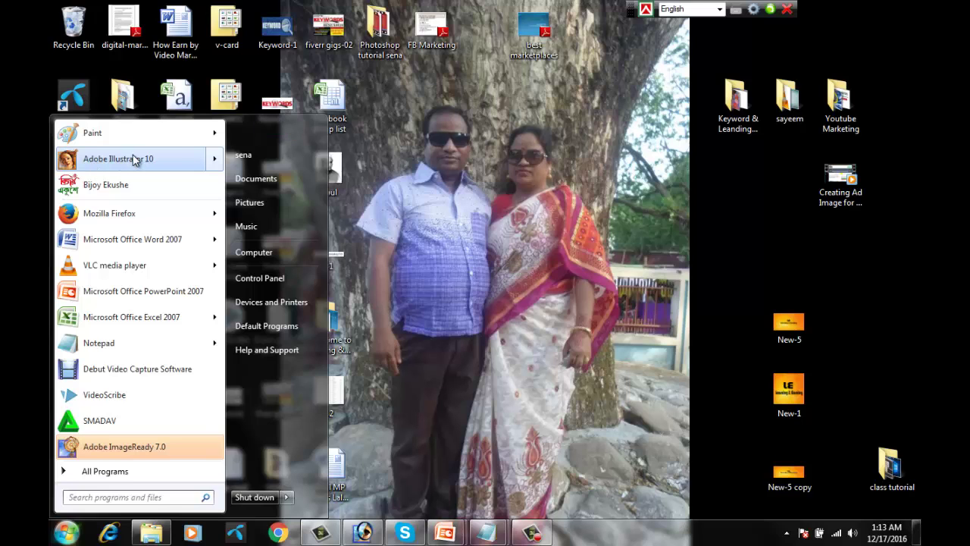
pyautogui.click(123, 165)
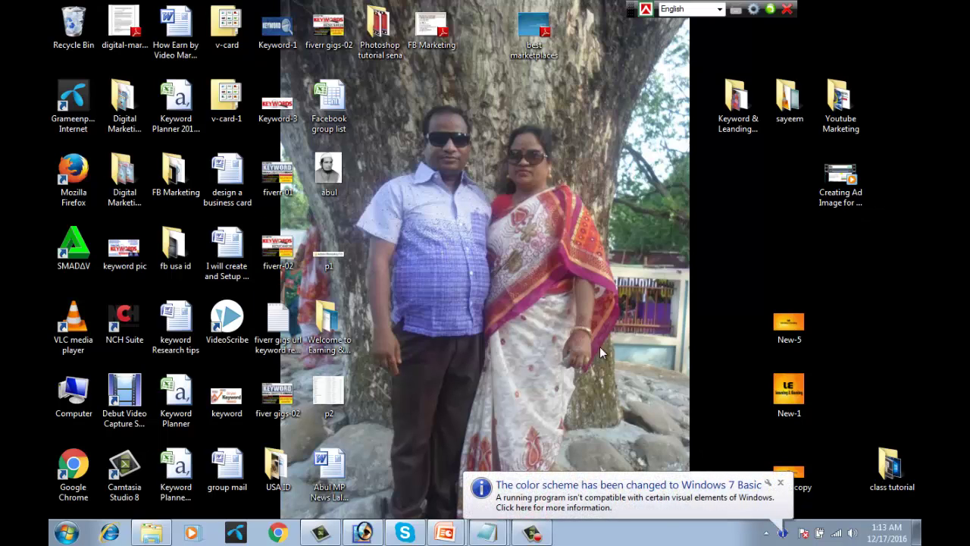
pyautogui.click(780, 482)
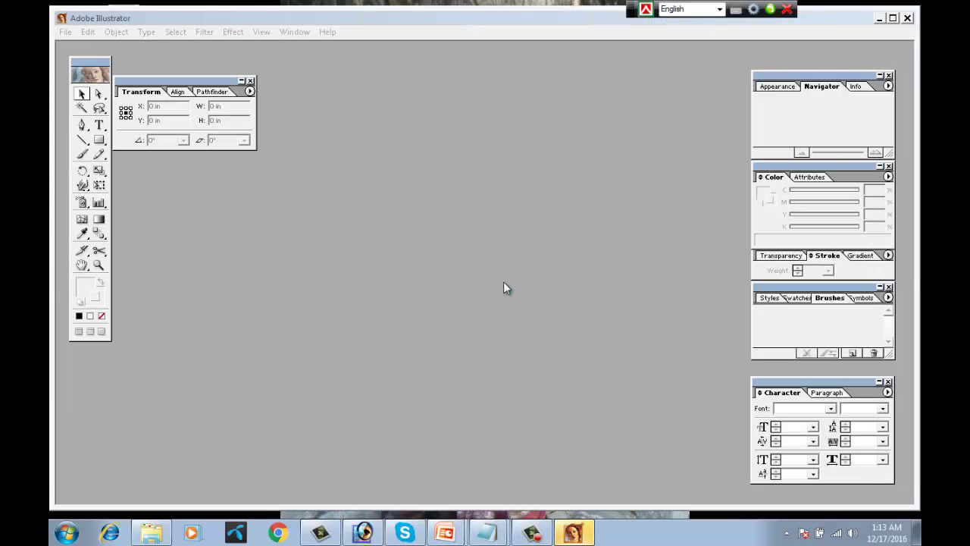
# - Create a new CMYK document with the default name and a custom 15 by 20 inch artboard
pyautogui.click(64, 35)
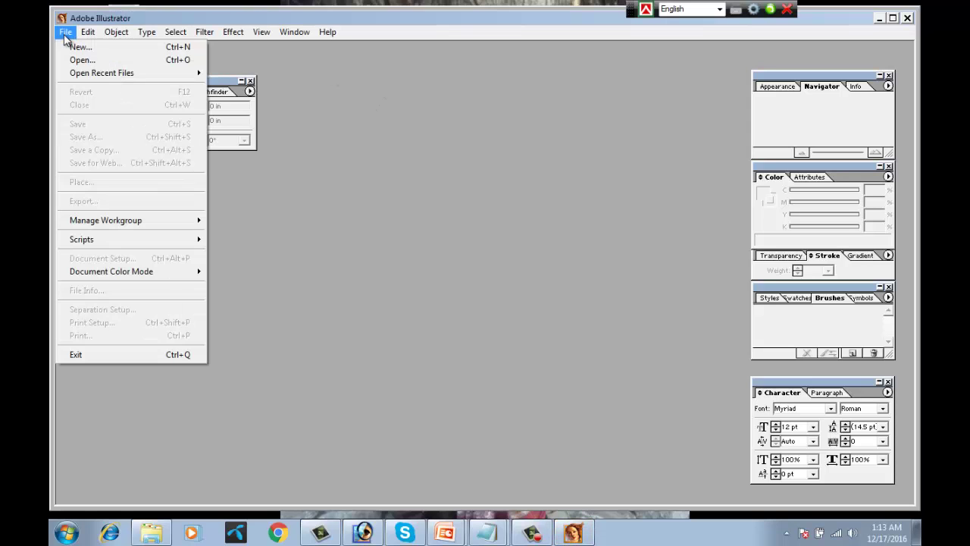
pyautogui.click(80, 47)
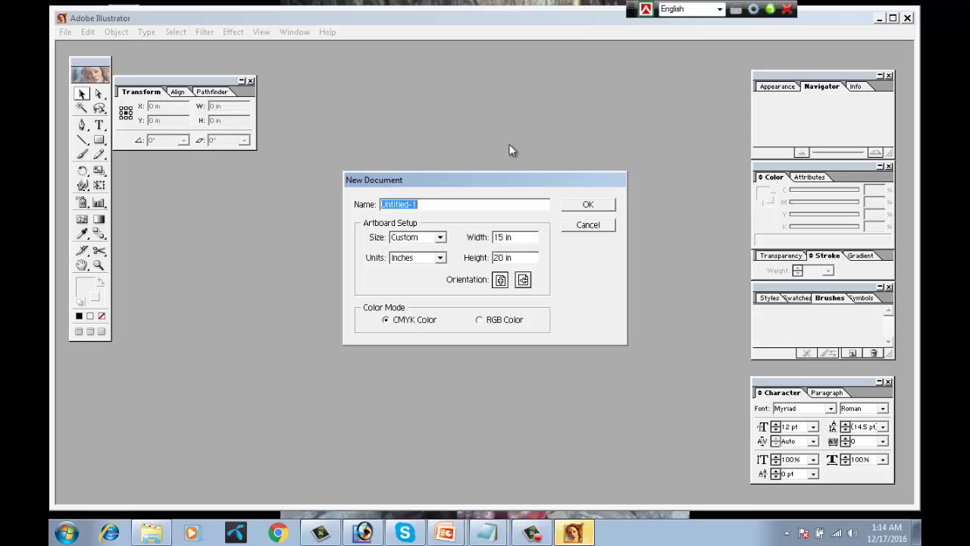
pyautogui.click(599, 204)
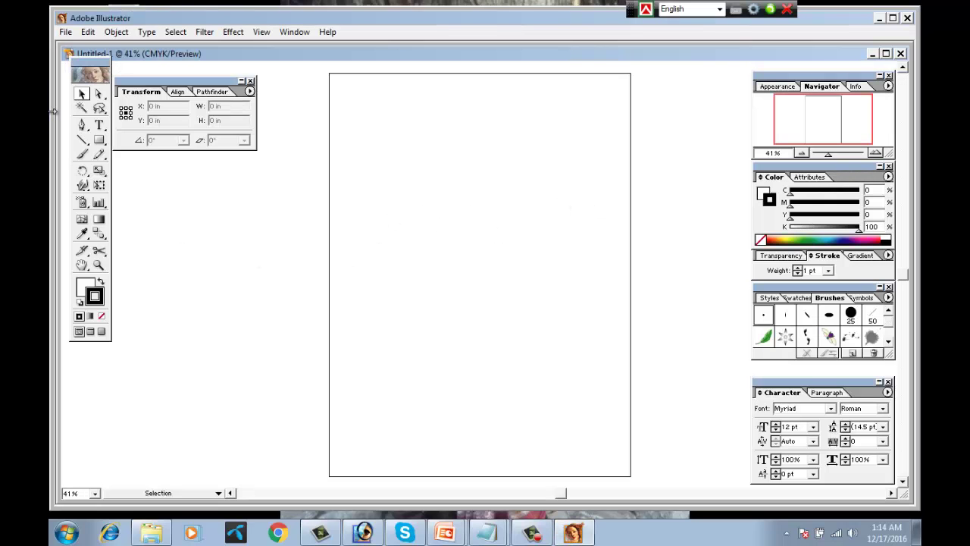
# - Draw a black-filled rectangle about 12.3 in wide and 3.4 in high across the upper part of the artboard, and deselect it
pyautogui.click(98, 124)
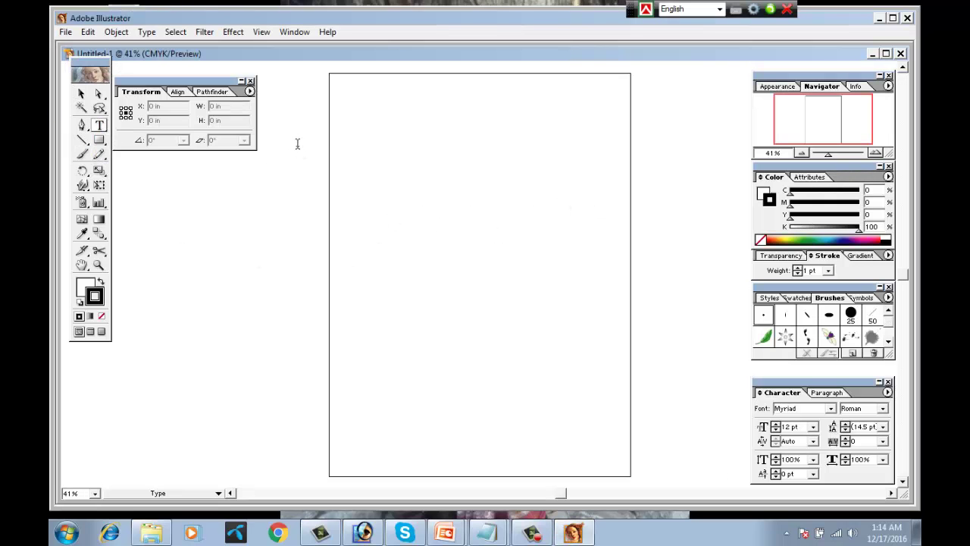
pyautogui.click(98, 140)
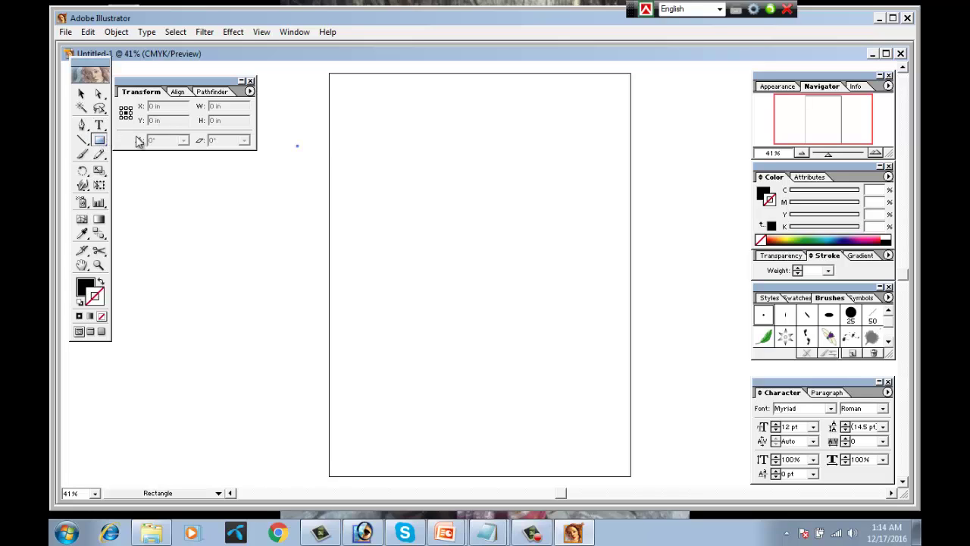
pyautogui.moveTo(369, 125); pyautogui.dragTo(618, 192)
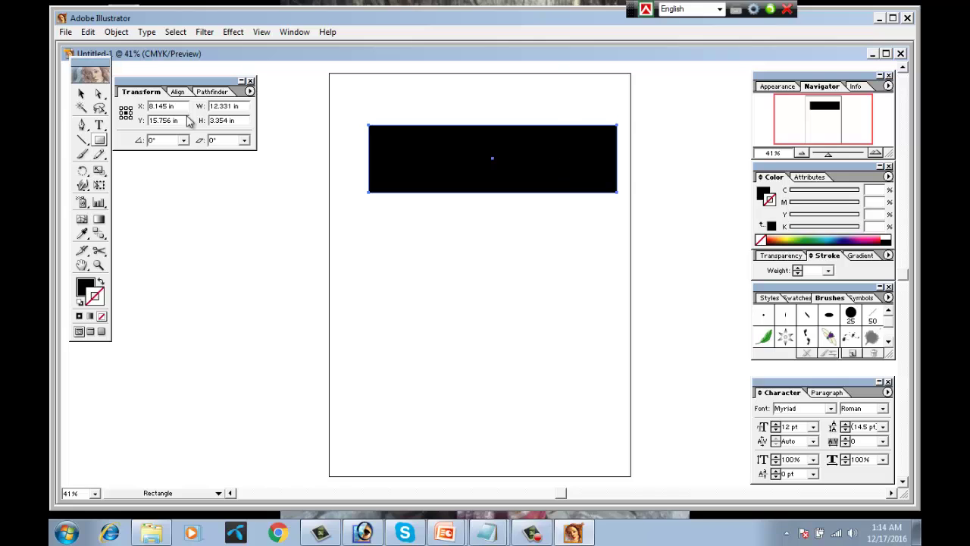
pyautogui.click(81, 94)
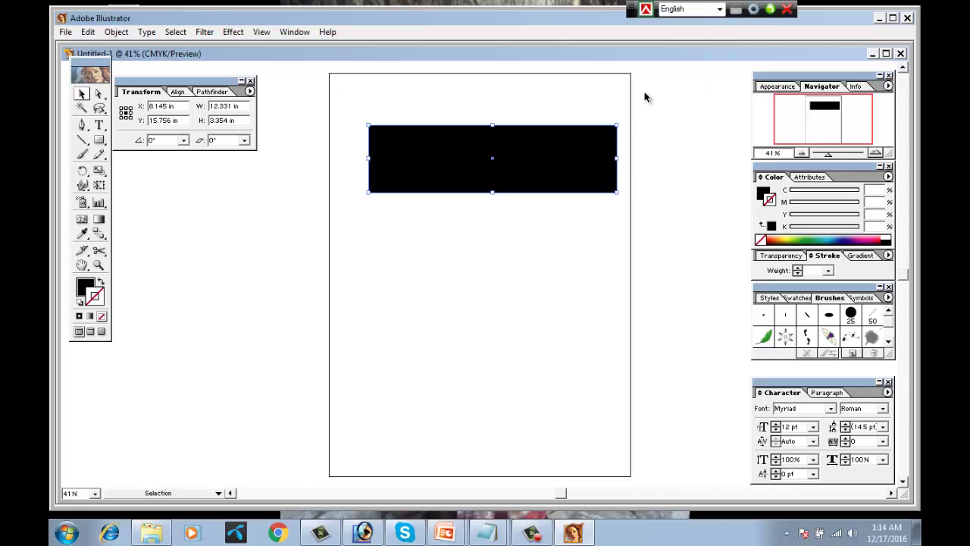
pyautogui.click(569, 112)
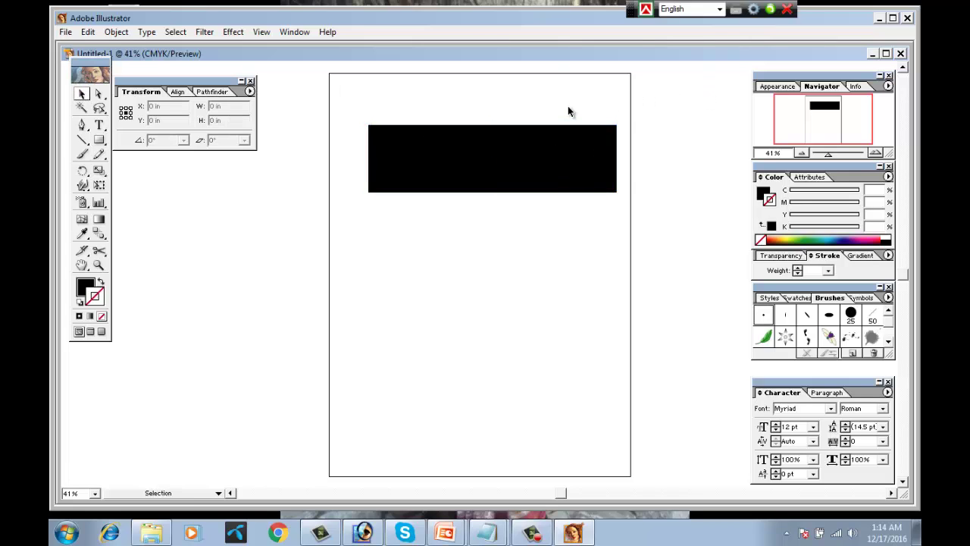